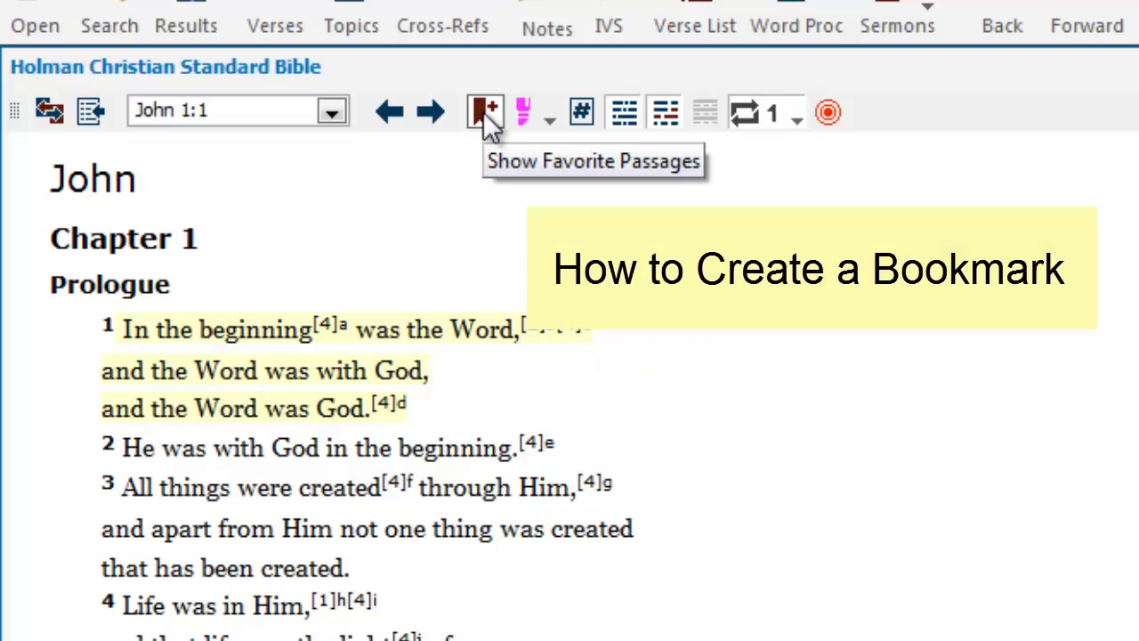
# - Show the bookmark boxes, move ahead to John 3, and start a bookmark for verse 16
pyautogui.click(487, 113)
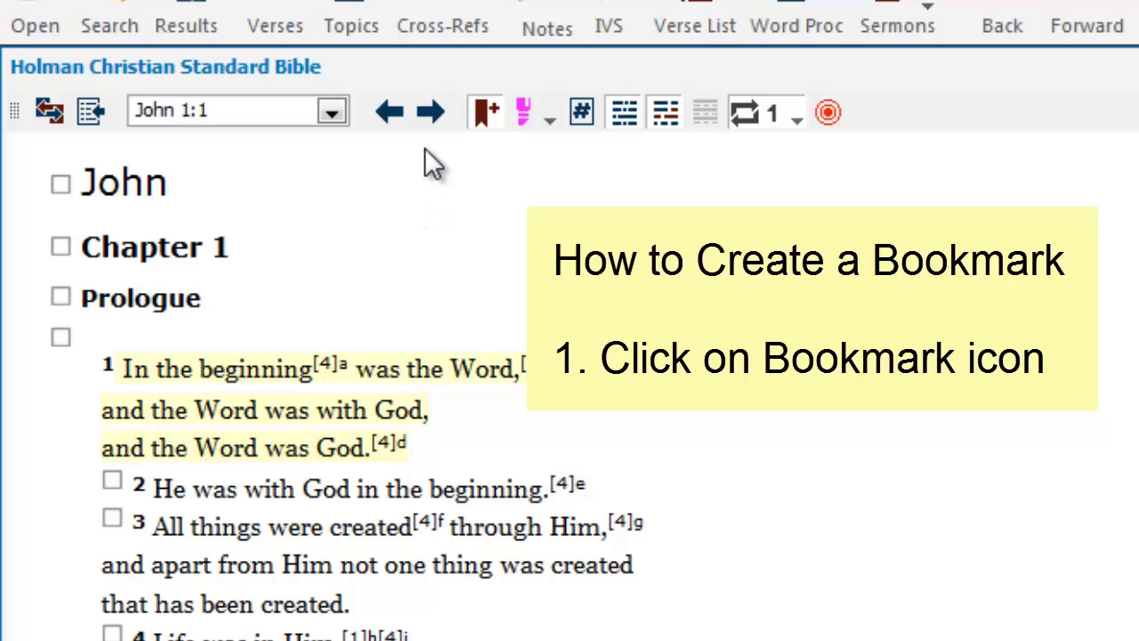
pyautogui.click(429, 113)
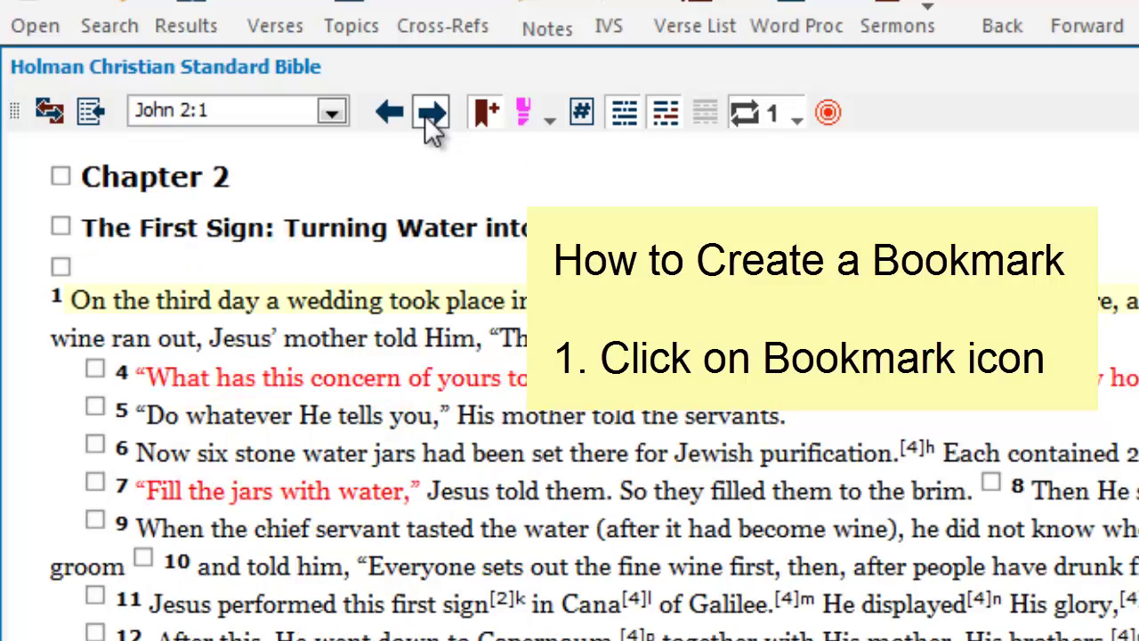
pyautogui.click(429, 113)
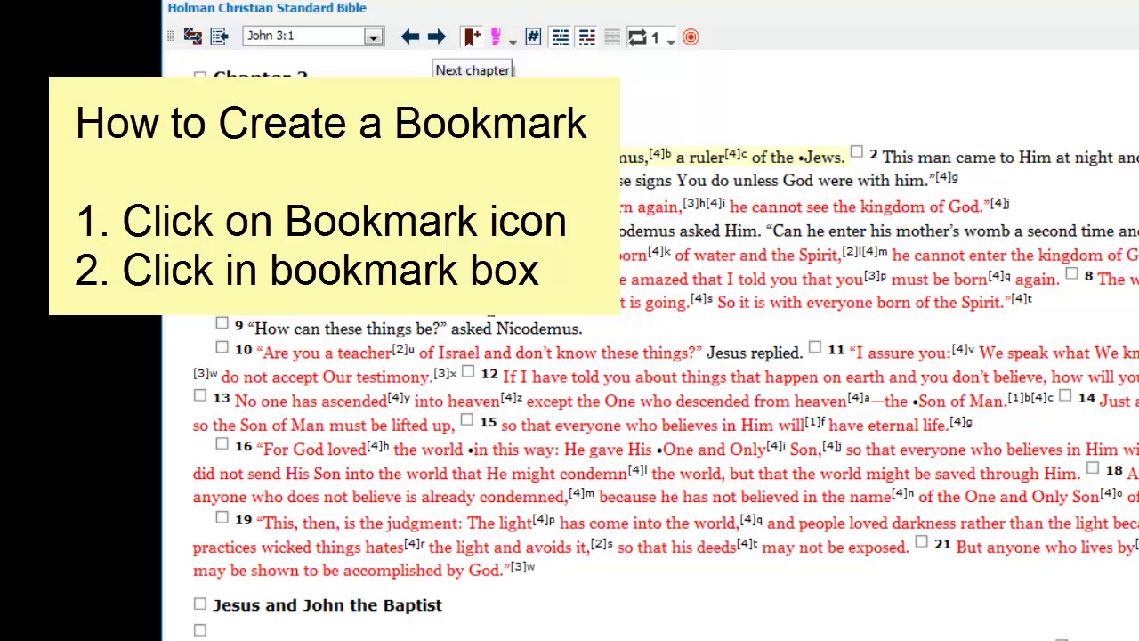
pyautogui.click(222, 444)
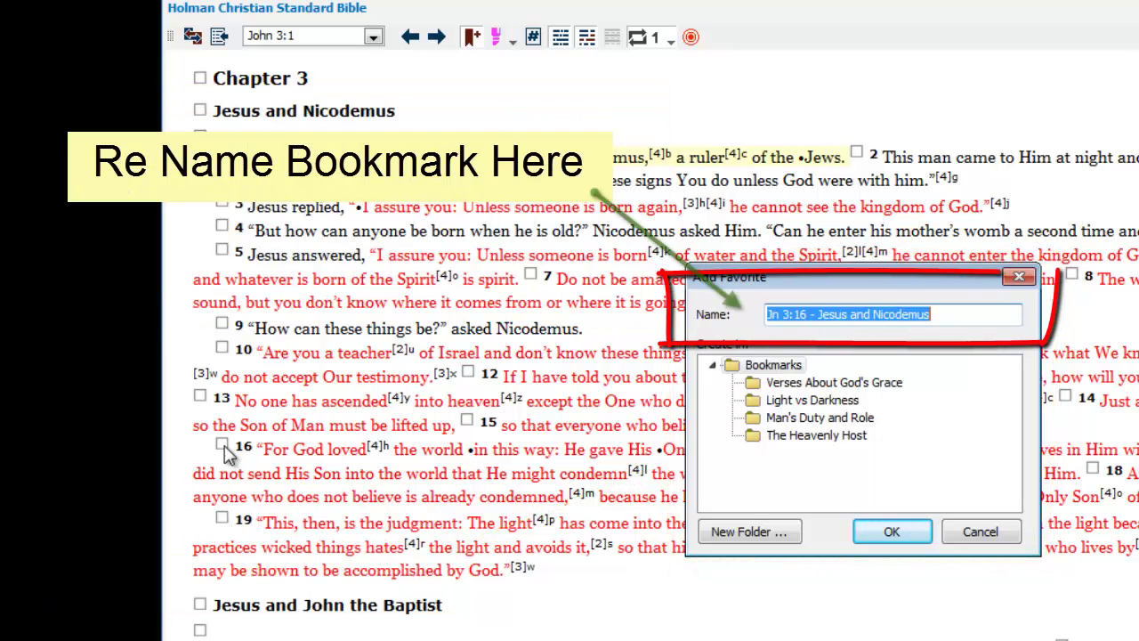
# - Replace the default name 'Jn 3:16 - Jesus and Nicodemus' with 'Proof that God Loves Us'
pyautogui.click(945, 318)
pyautogui.press('BackSpace')
pyautogui.press('BackSpace')
pyautogui.press('BackSpace')
pyautogui.press('BackSpace')
pyautogui.press('BackSpace')
pyautogui.press('BackSpace')
pyautogui.press('BackSpace')
pyautogui.press('BackSpace')
pyautogui.press('BackSpace')
pyautogui.press('BackSpace')
pyautogui.press('BackSpace')
pyautogui.press('BackSpace')
pyautogui.press('BackSpace')
pyautogui.press('BackSpace')
pyautogui.press('BackSpace')
pyautogui.press('BackSpace')
pyautogui.press('BackSpace')
pyautogui.press('BackSpace')
pyautogui.press('BackSpace')
pyautogui.press('BackSpace')
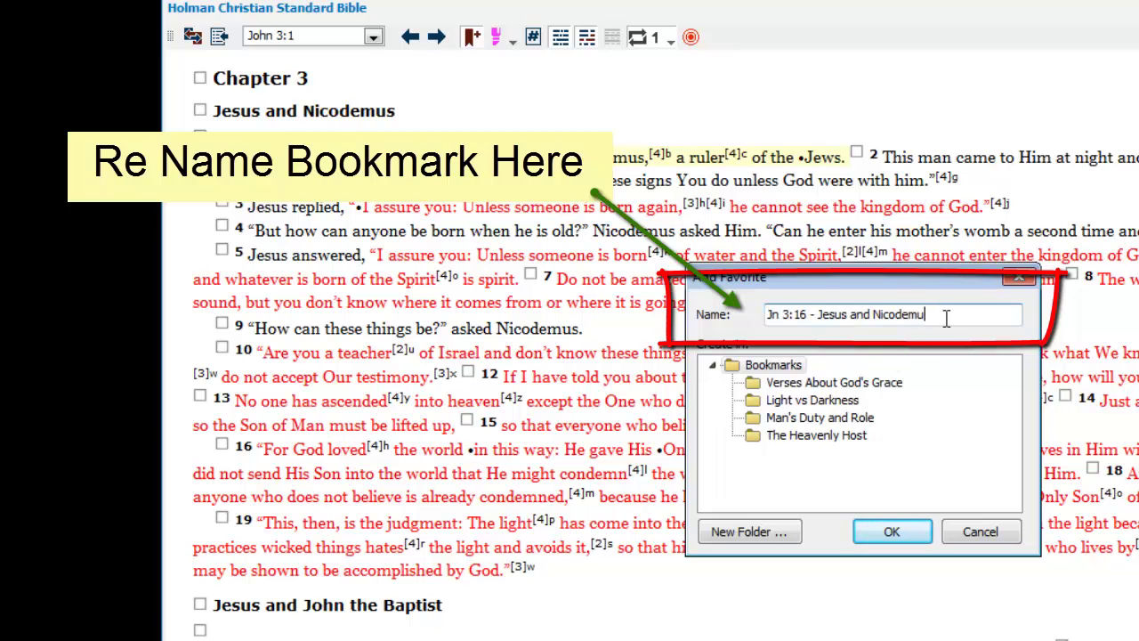
pyautogui.write('P')
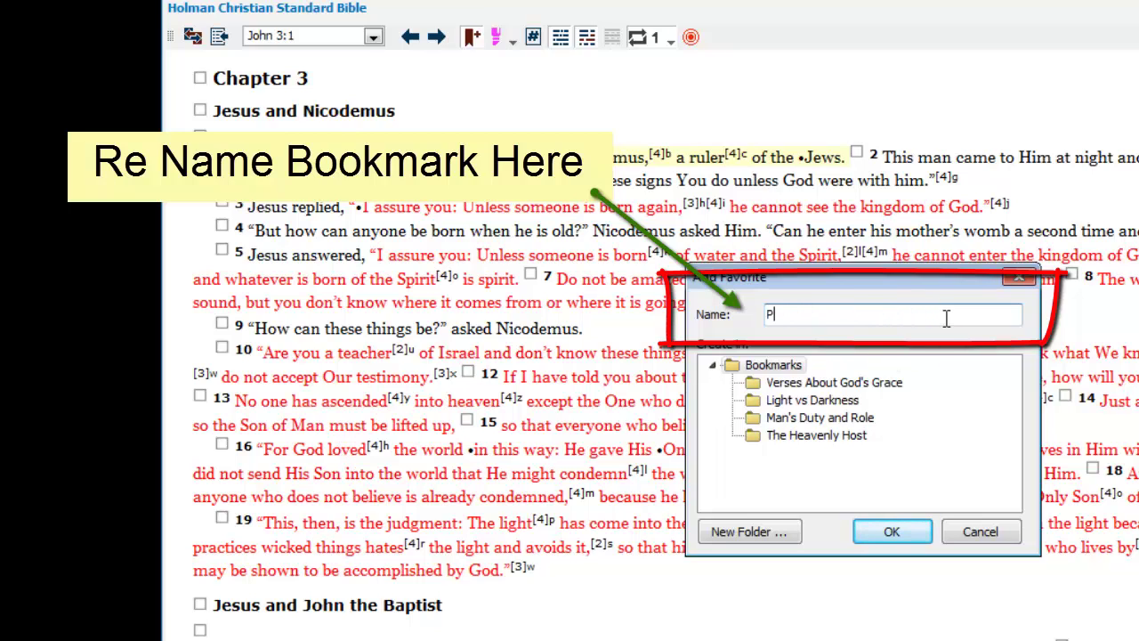
pyautogui.write('roof that Go')
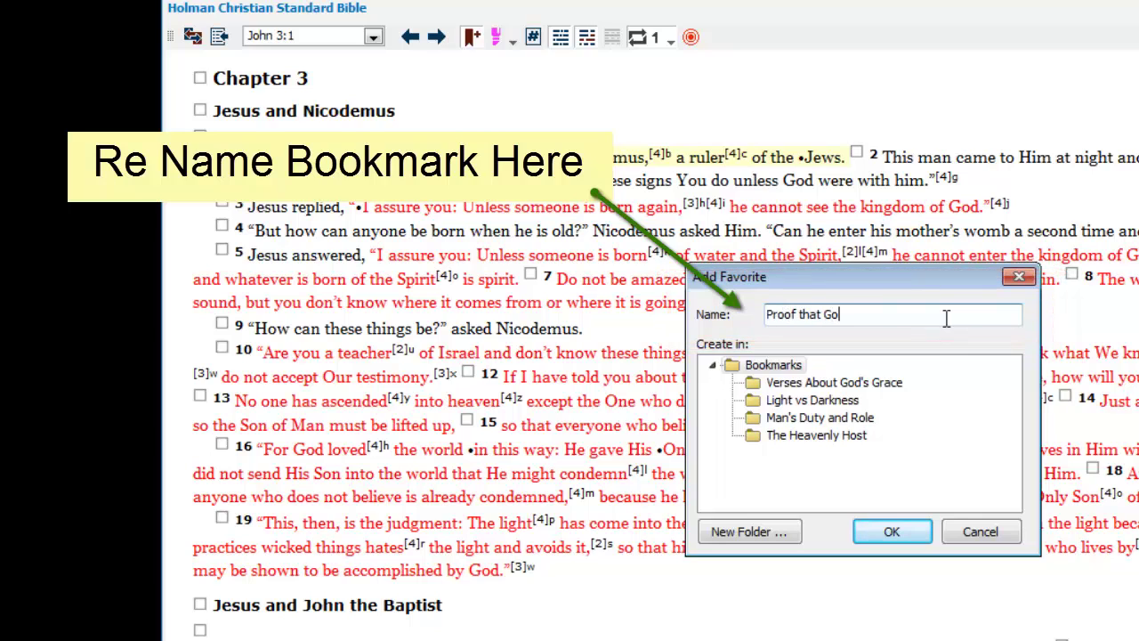
pyautogui.write('d Loves Us')
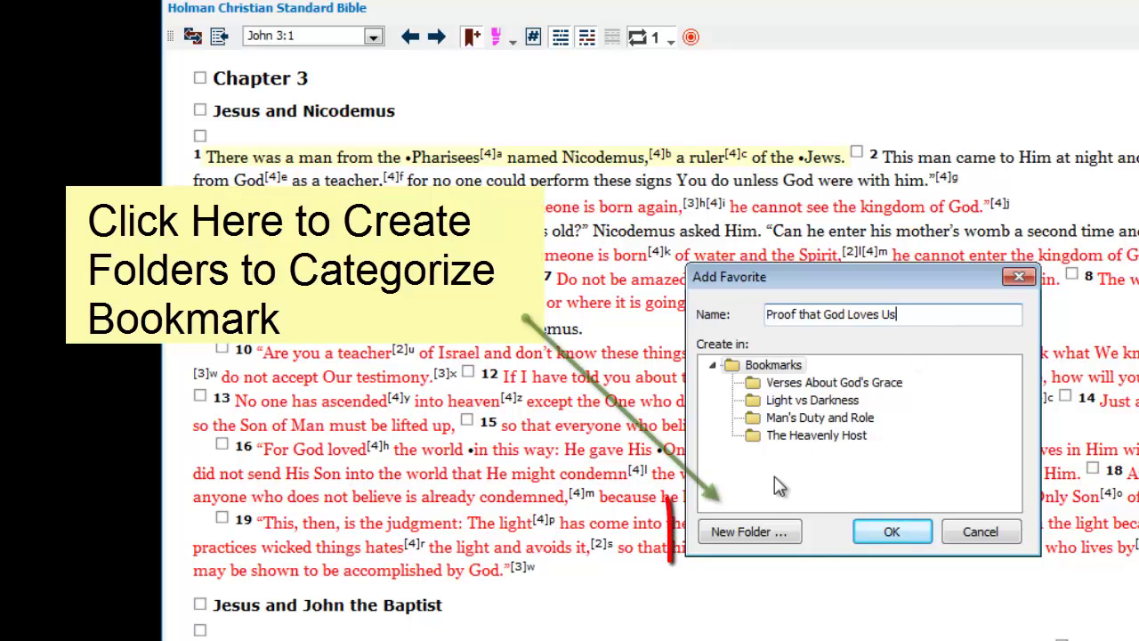
# - Add a new bookmark folder named 'Salvation Verses' under Bookmarks
pyautogui.click(752, 535)
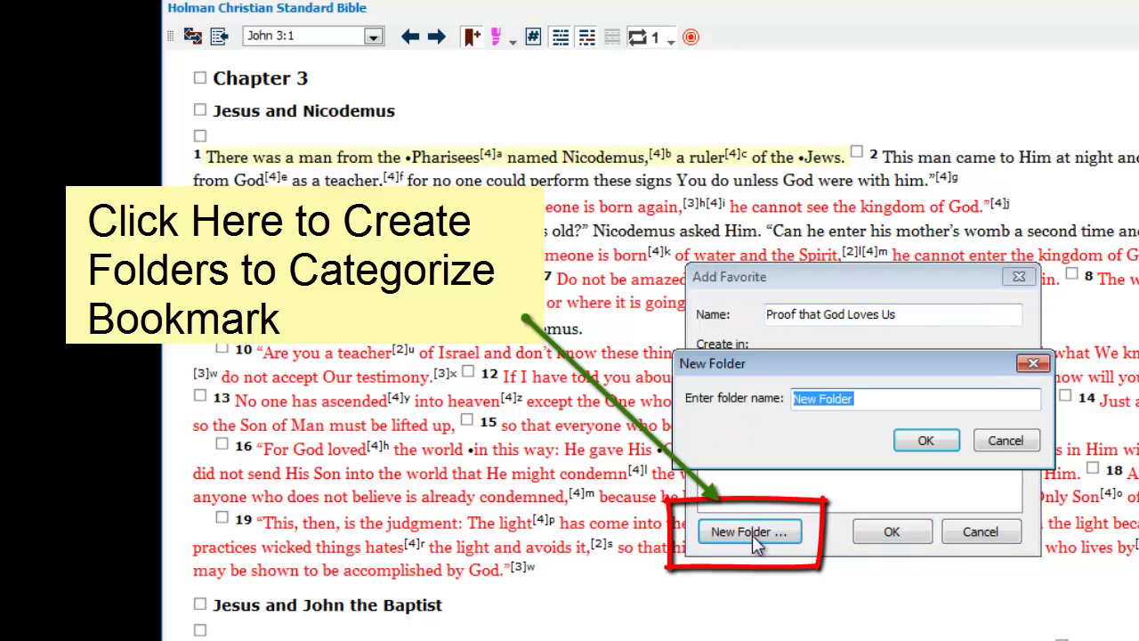
pyautogui.write('Salva')
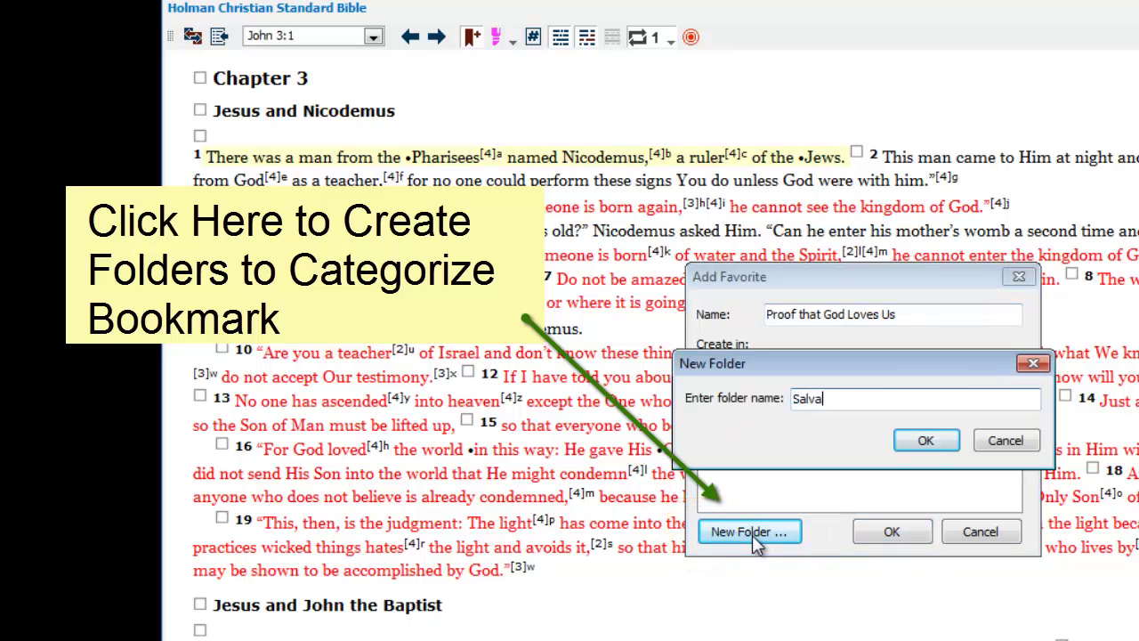
pyautogui.write('tion Verses')
pyautogui.click(922, 440)
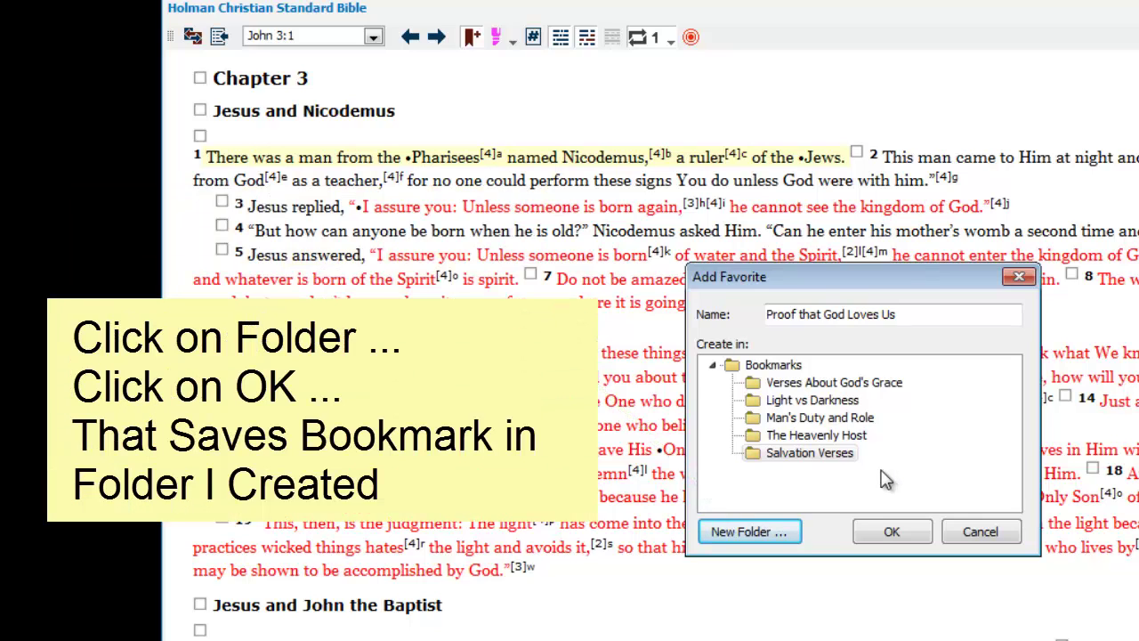
# - Place the 'Proof that God Loves Us' bookmark in Salvation Verses and save it
pyautogui.click(843, 458)
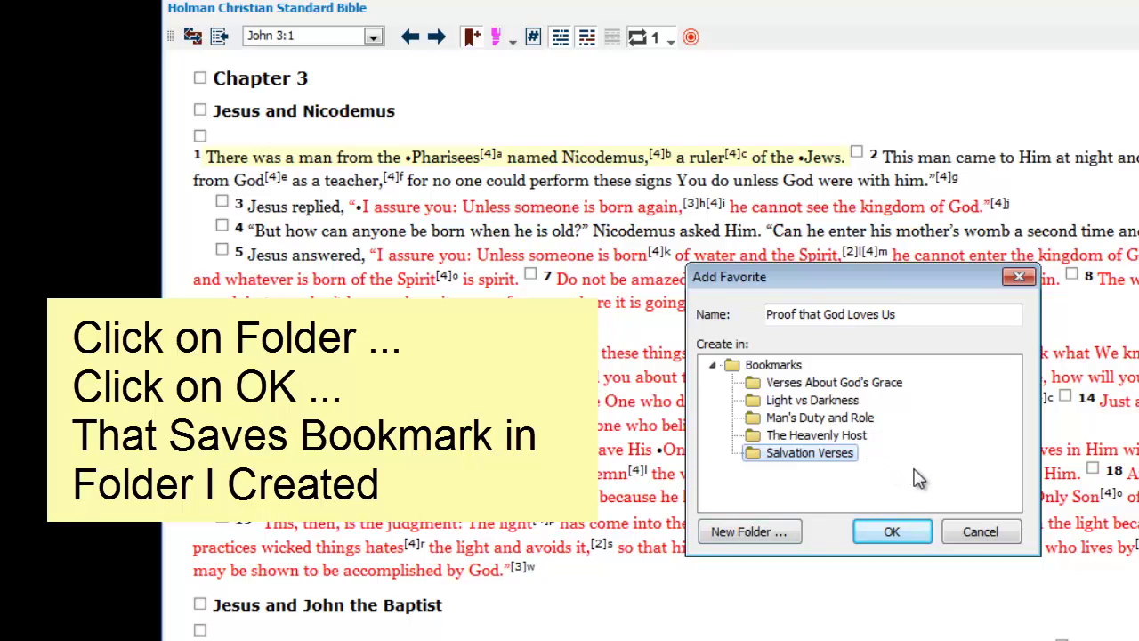
pyautogui.click(891, 531)
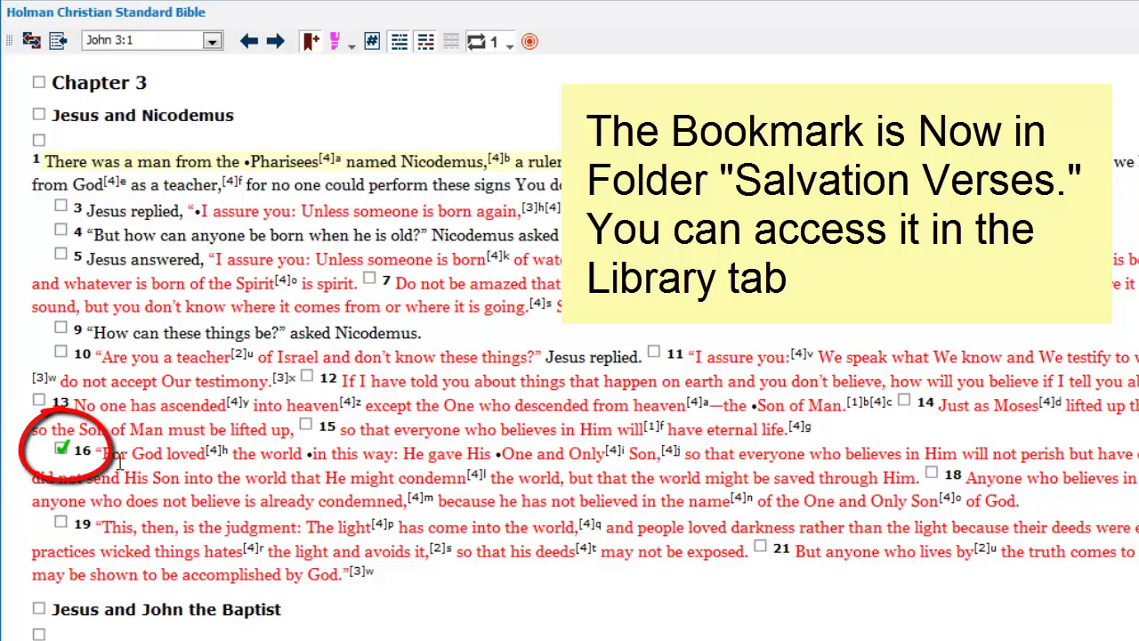
# - Toggle the Show Favorite Passages bookmark boxes off and back on
pyautogui.click(313, 46)
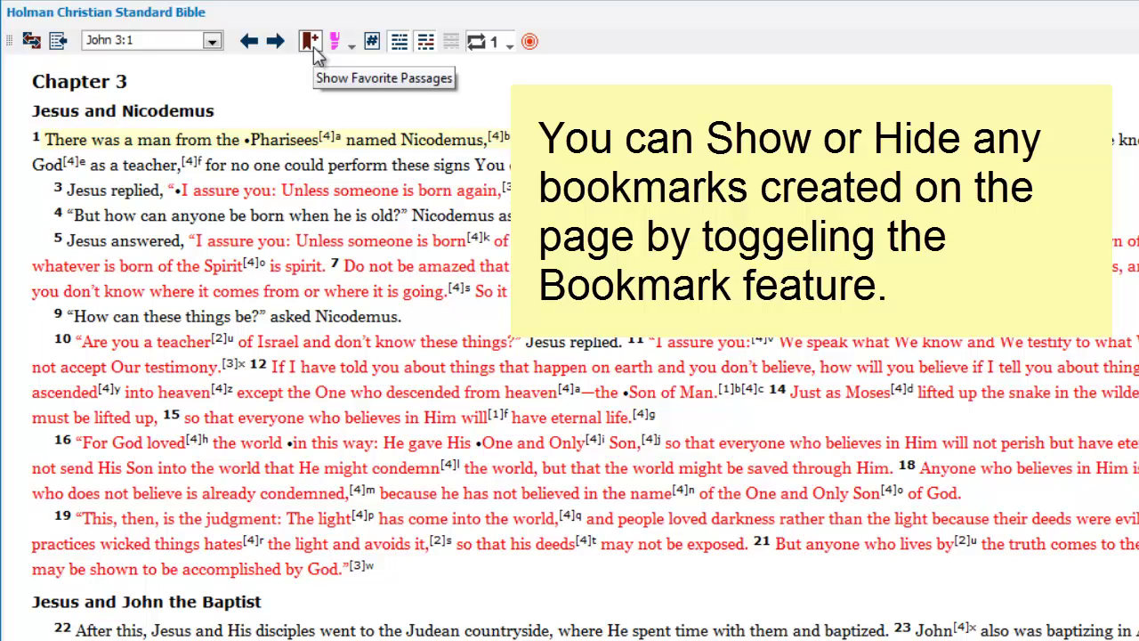
pyautogui.click(313, 47)
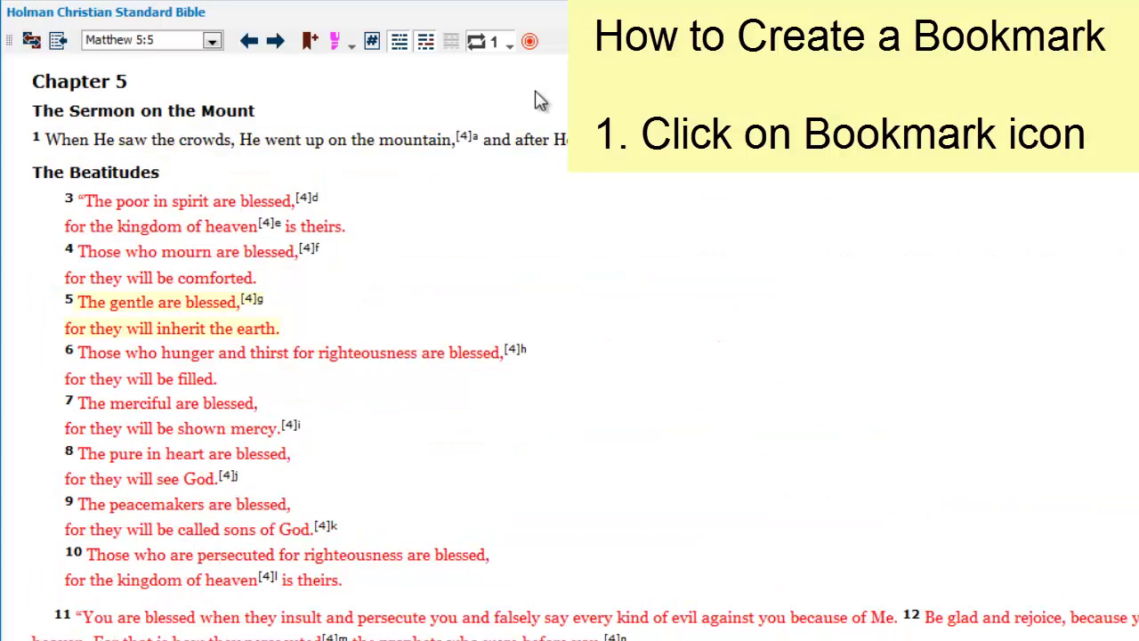
# - Bookmark the Beatitudes heading in Matthew 5, keeping the default name 'Mt 5:3 - The Beatitudes'
pyautogui.click(310, 42)
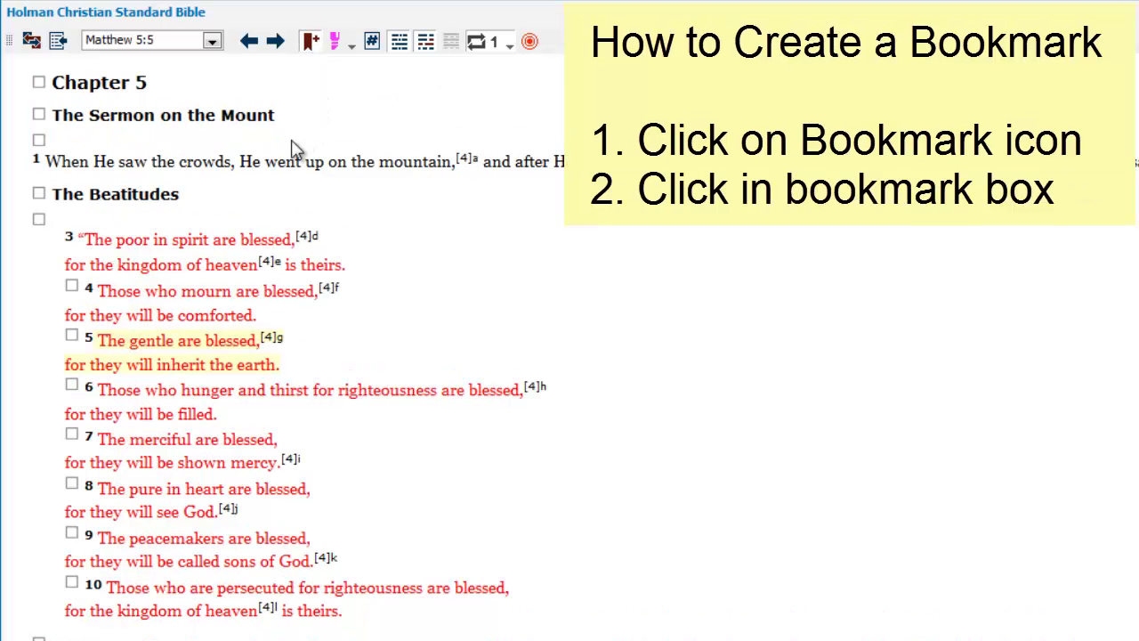
pyautogui.click(39, 197)
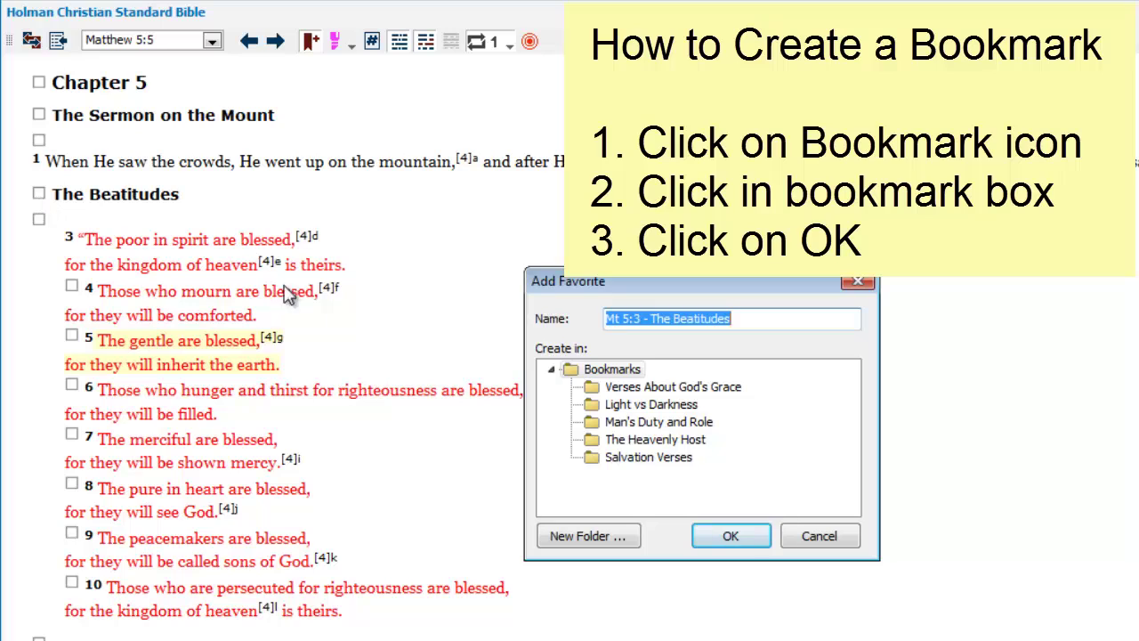
pyautogui.click(728, 538)
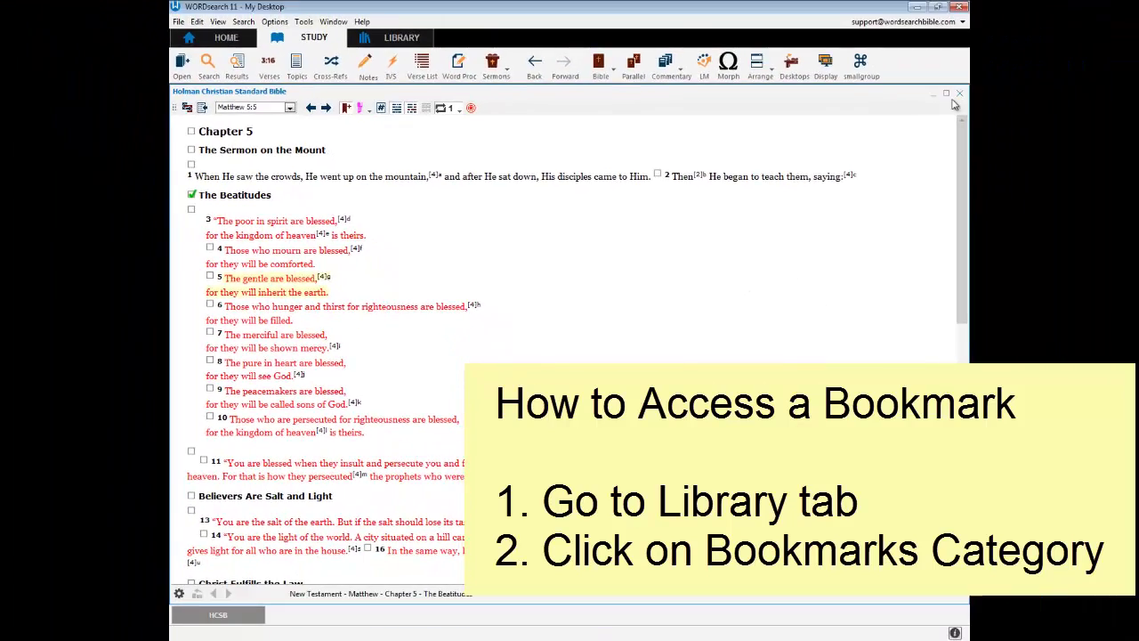
# - Close the Bible panel and list the Bookmarks category in the Library
pyautogui.click(959, 94)
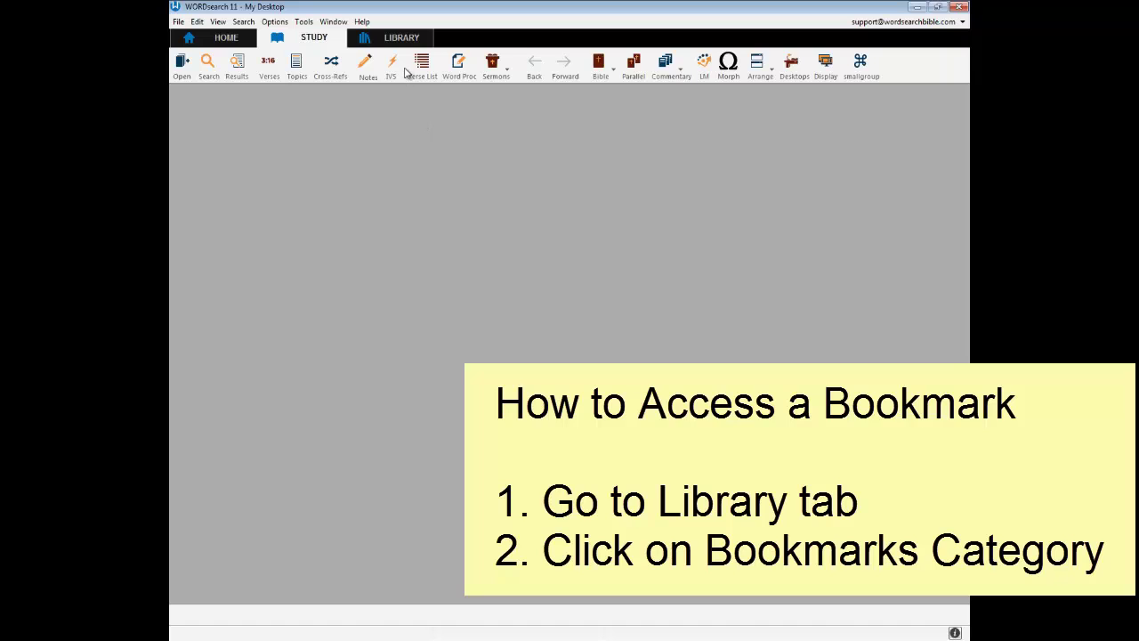
pyautogui.click(401, 40)
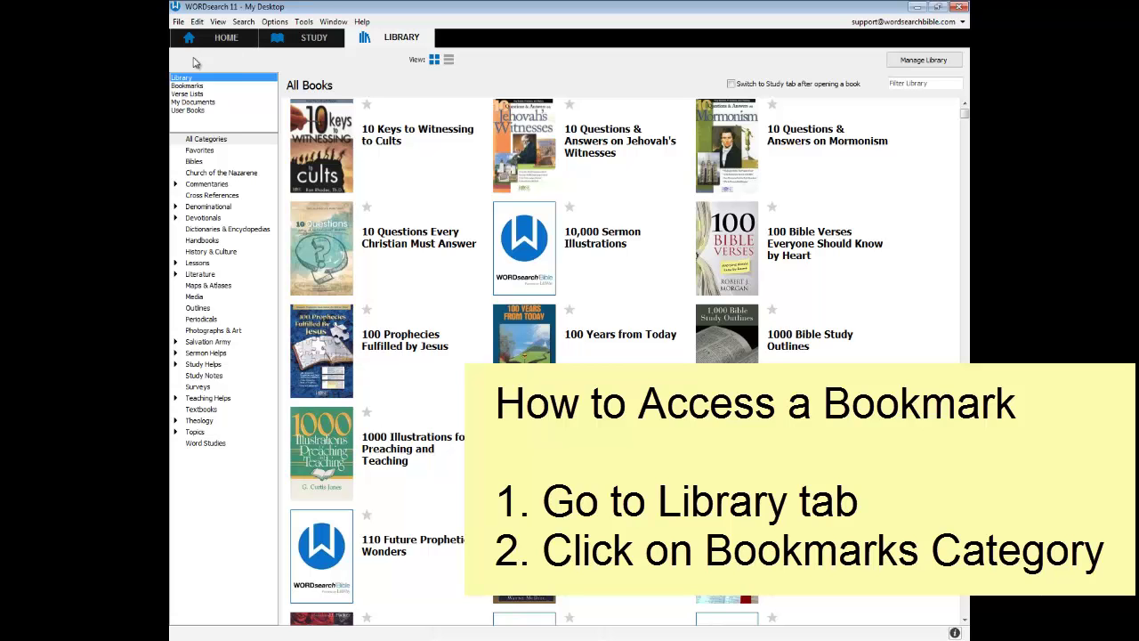
pyautogui.click(204, 86)
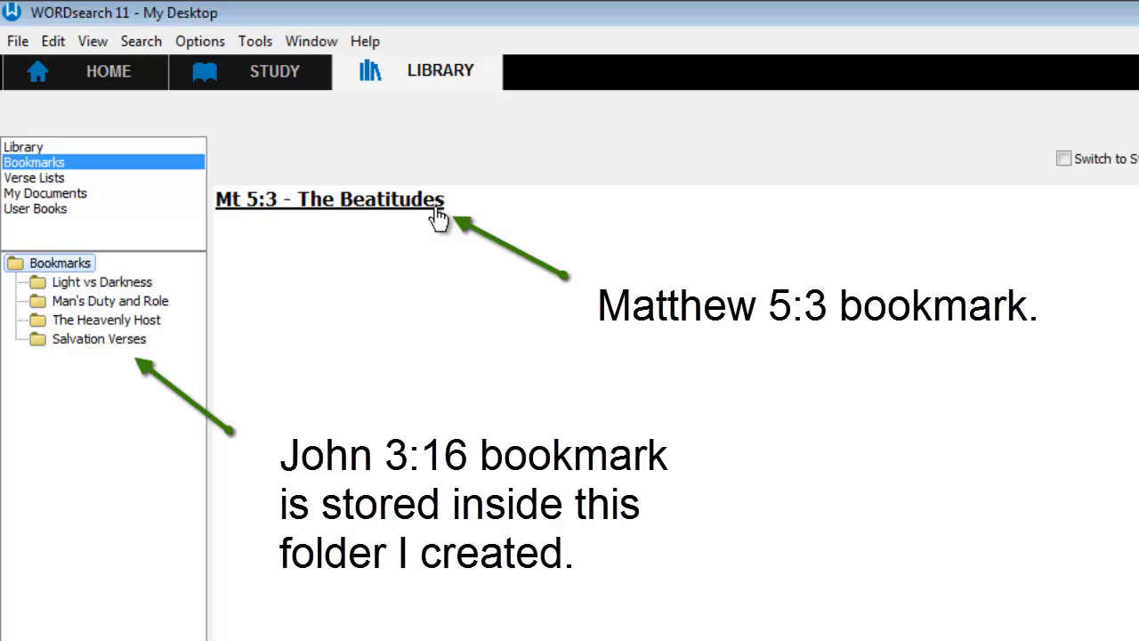
# - Open John 3:16 from 'Proof that God Loves Us' in Salvation Verses, then return to the main Bookmarks folder
pyautogui.click(148, 342)
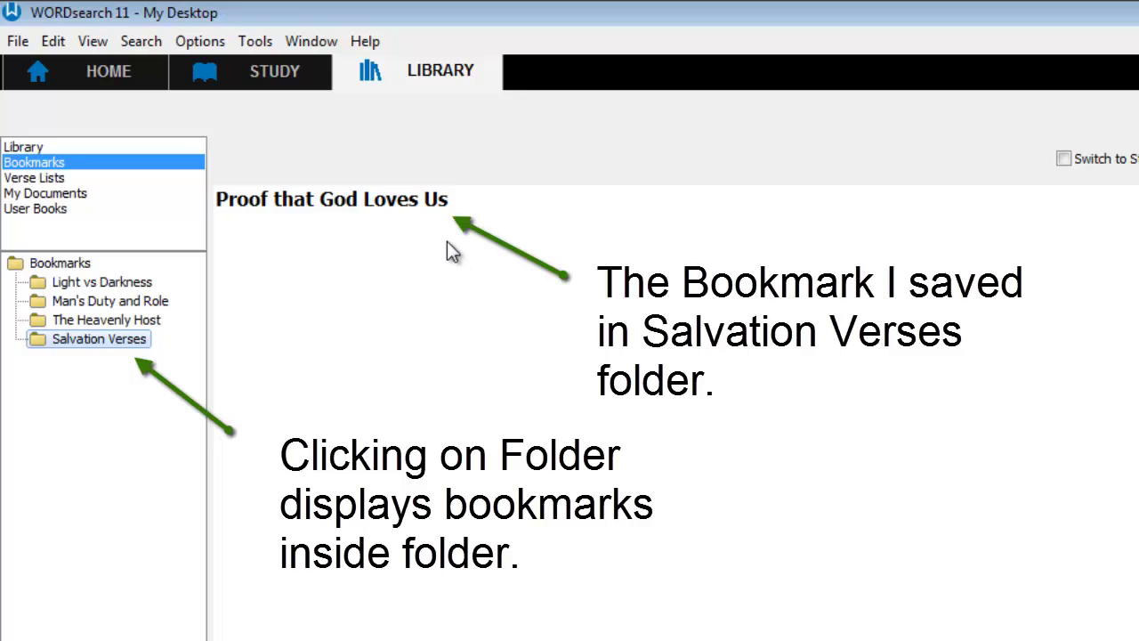
pyautogui.click(432, 204)
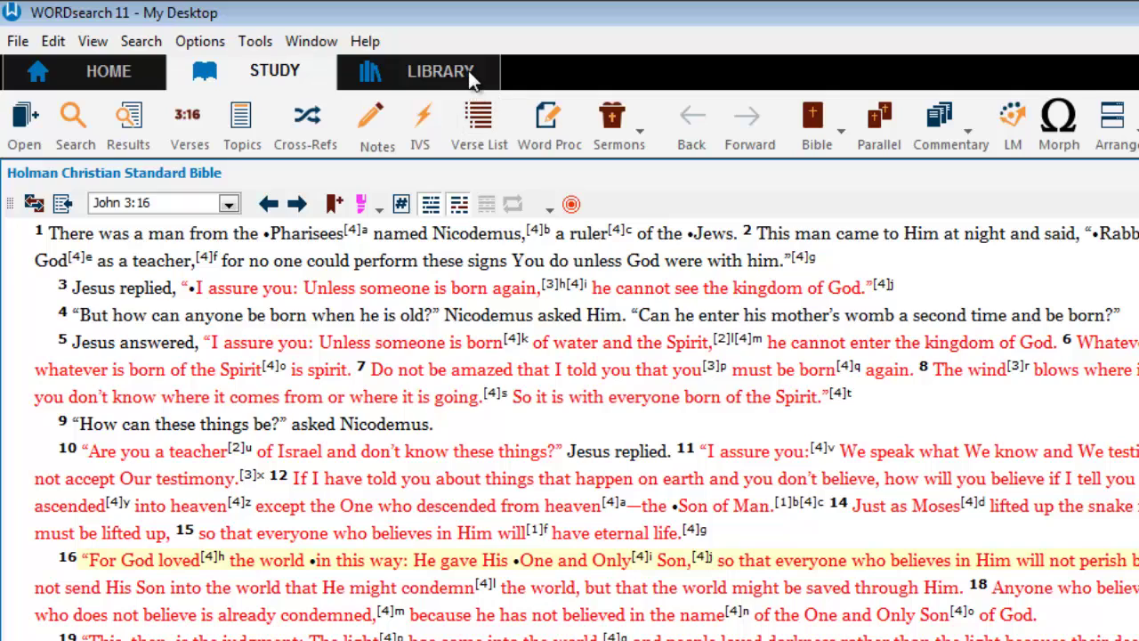
pyautogui.click(470, 79)
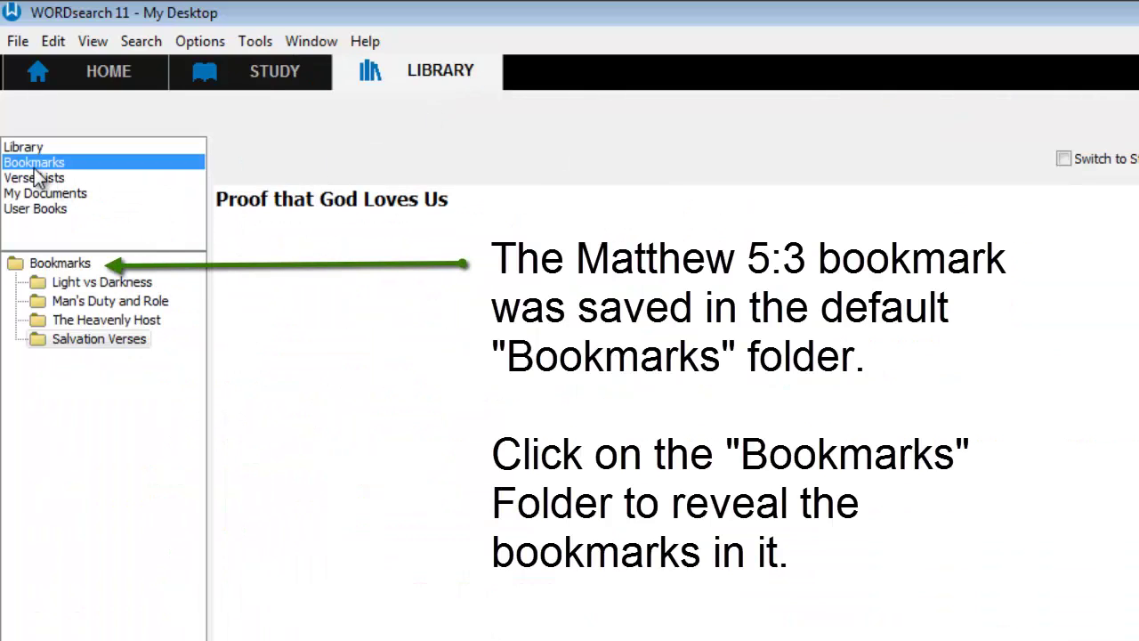
pyautogui.click(53, 267)
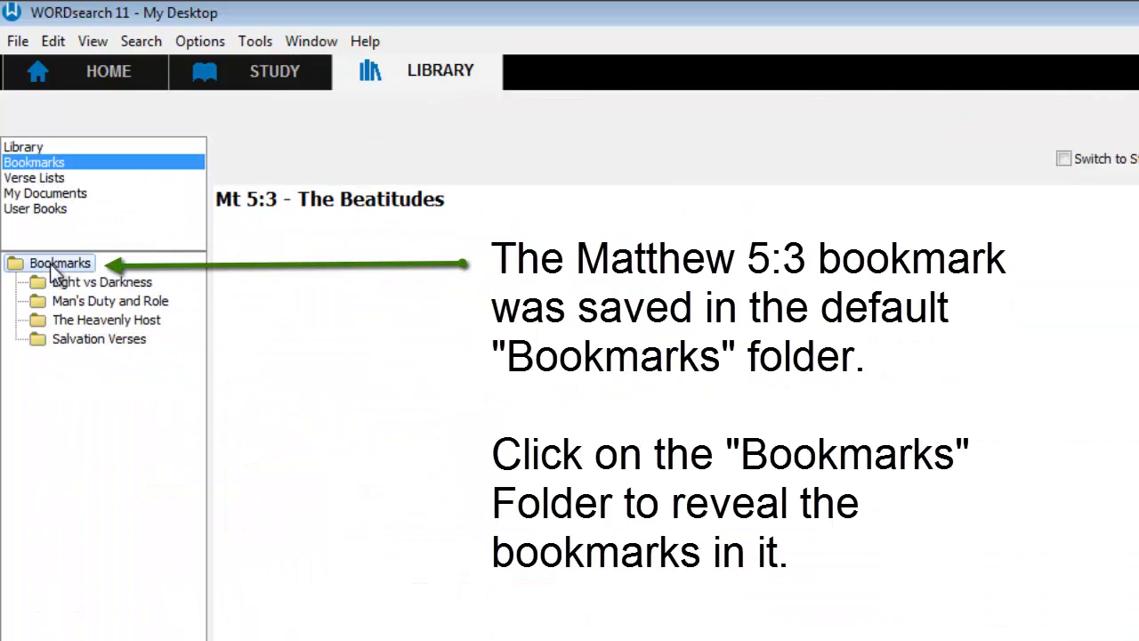